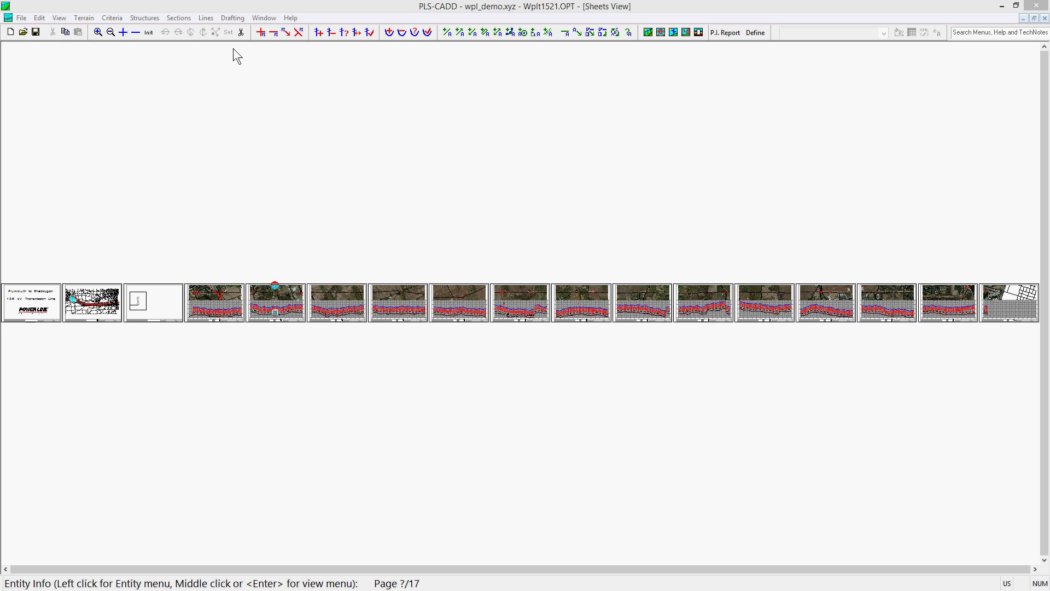
In Pages and Station Range, choose a single station range with start 1000 and stop 3000 ft
{"action": "left_click", "coordinate": [232, 18]}
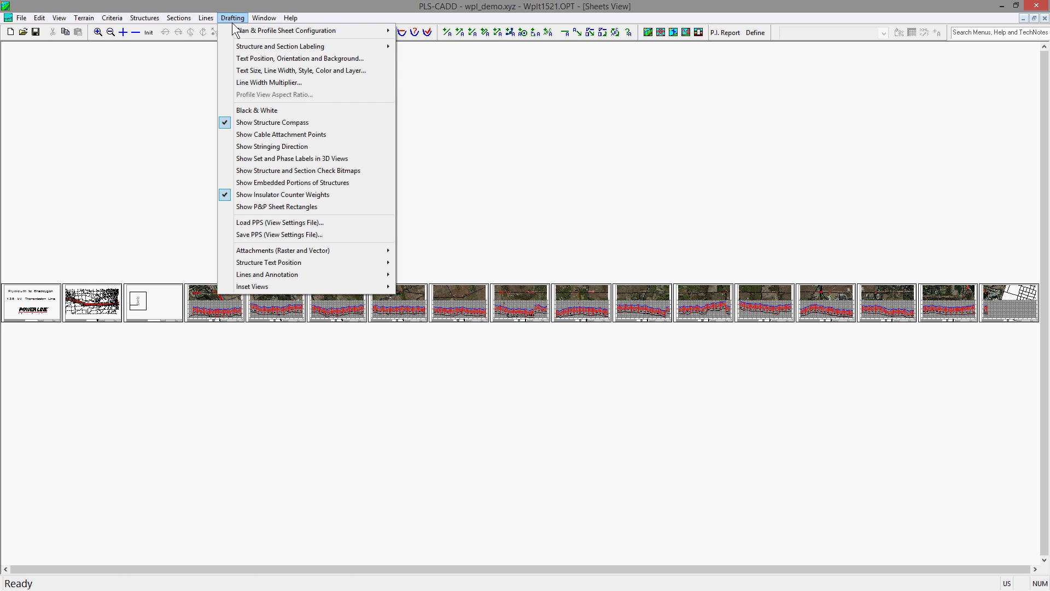
{"action": "mouse_move", "coordinate": [252, 44]}
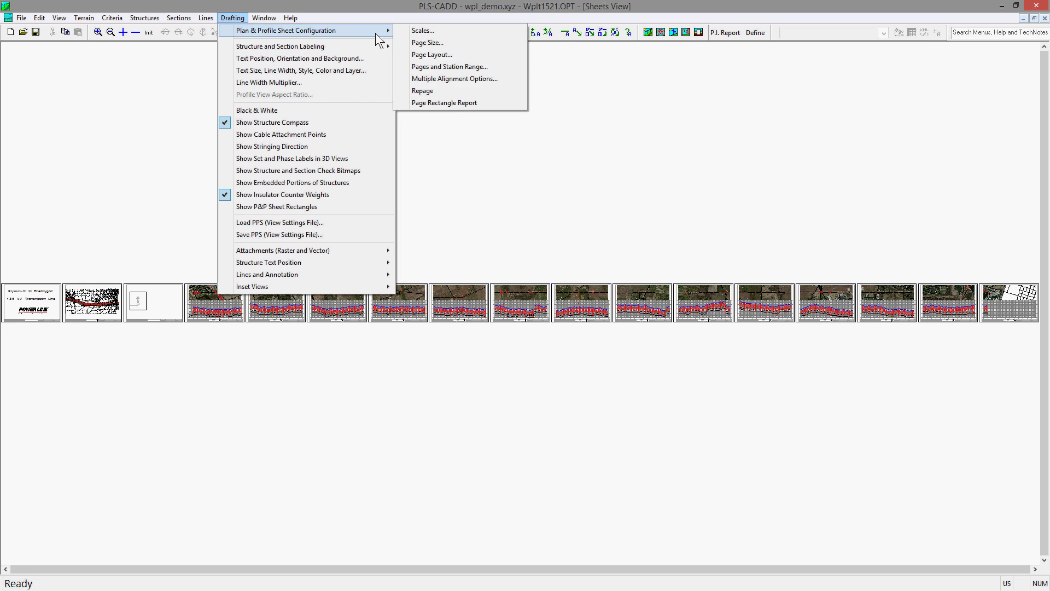
{"action": "left_click", "coordinate": [437, 68]}
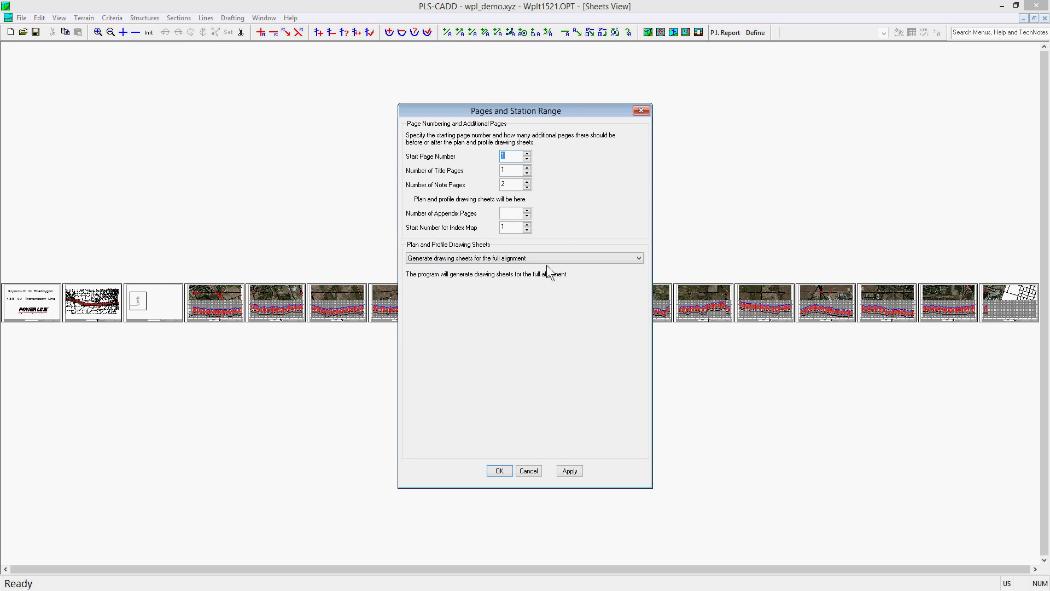
{"action": "left_click", "coordinate": [639, 258]}
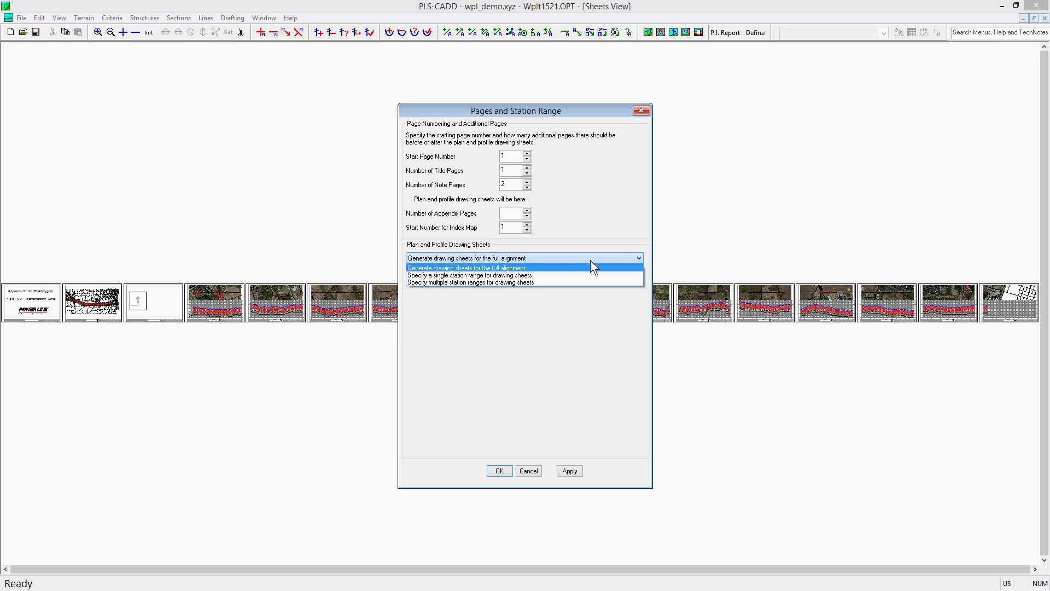
{"action": "left_click", "coordinate": [508, 275]}
{"action": "left_click", "coordinate": [511, 298]}
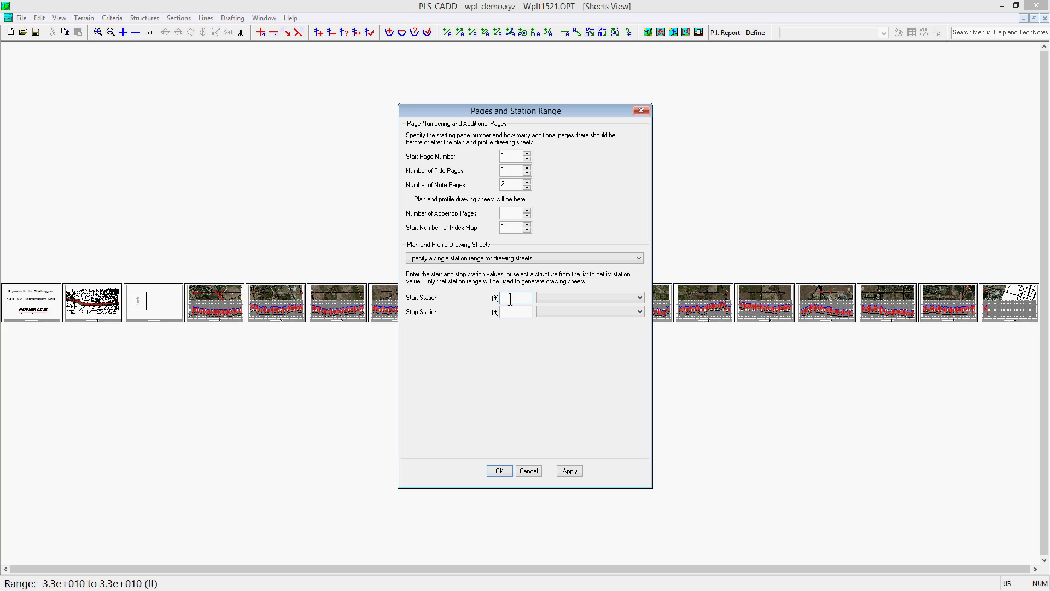
{"action": "type", "text": "100"}
{"action": "key", "text": "Tab"}
{"action": "key", "text": "Tab"}
{"action": "type", "text": "3"}
Apply the 1000–3000 ft range and zoom in on the fourth sheet
{"action": "left_click", "coordinate": [500, 469]}
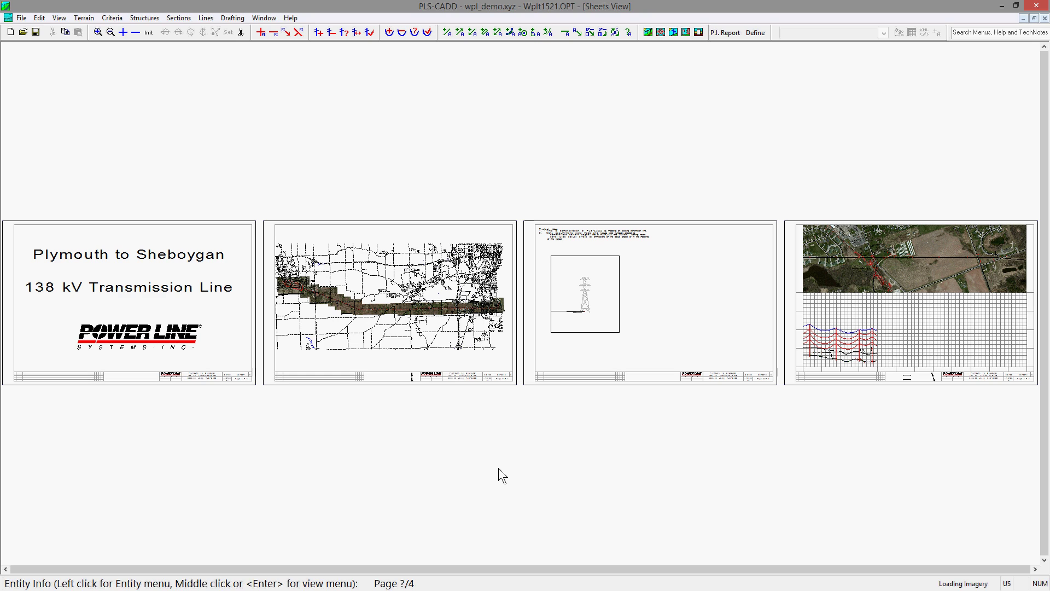
{"action": "left_click", "coordinate": [98, 32]}
{"action": "left_click_drag", "start_coordinate": [786, 300], "coordinate": [906, 400]}
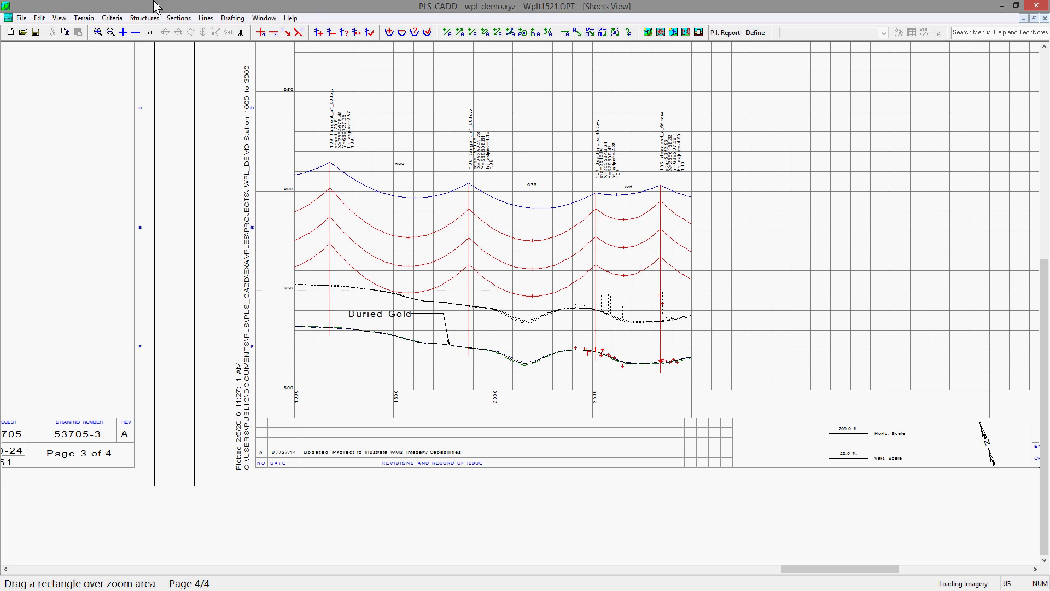
Set the start station to structure 107 and the stop station to structure 100, then regenerate
{"action": "left_click", "coordinate": [233, 17]}
{"action": "mouse_move", "coordinate": [328, 30]}
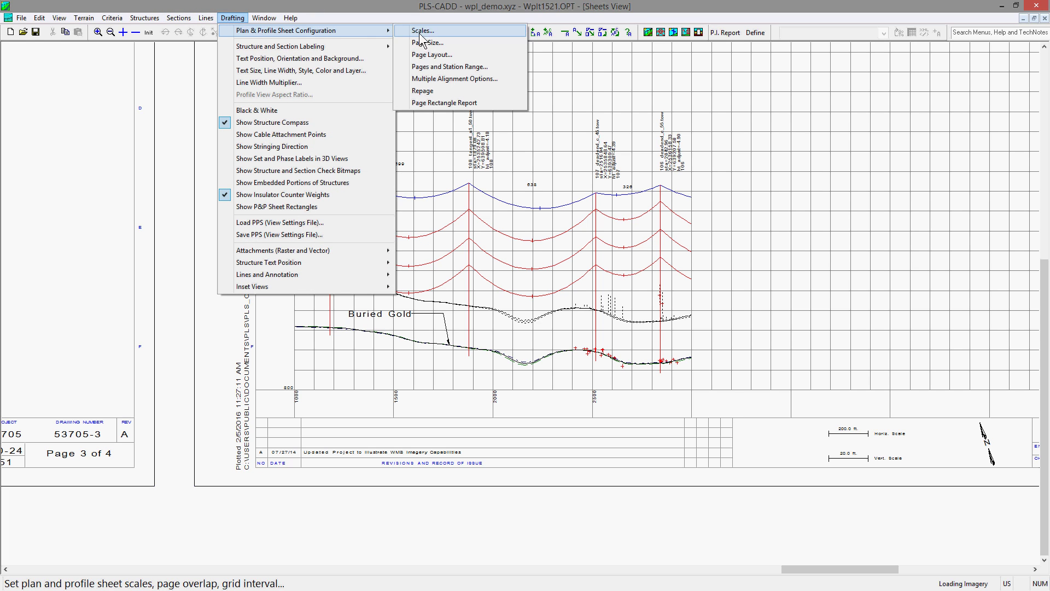
{"action": "left_click", "coordinate": [429, 71]}
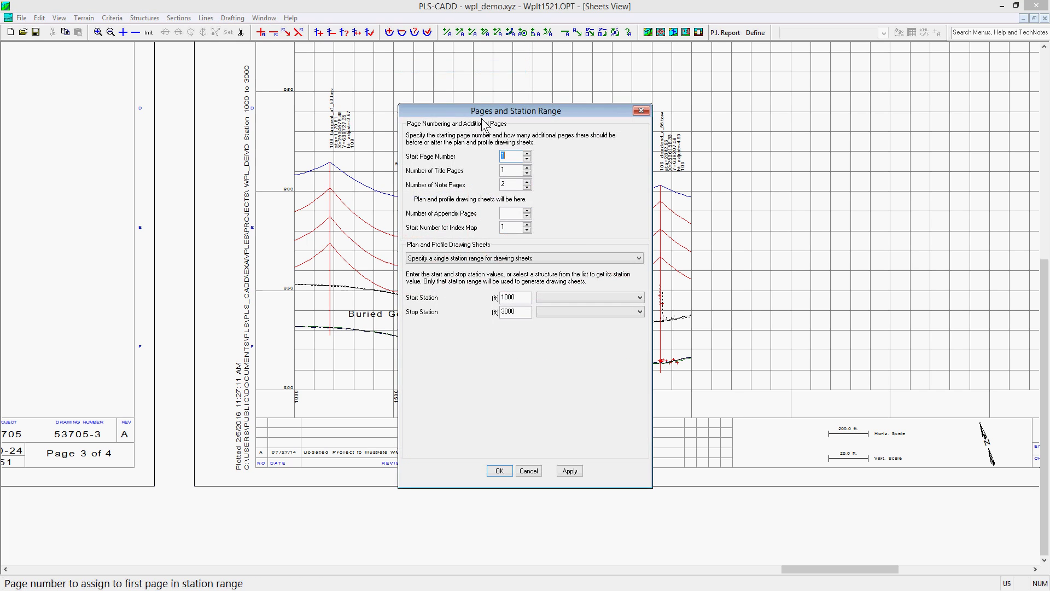
{"action": "left_click", "coordinate": [637, 297]}
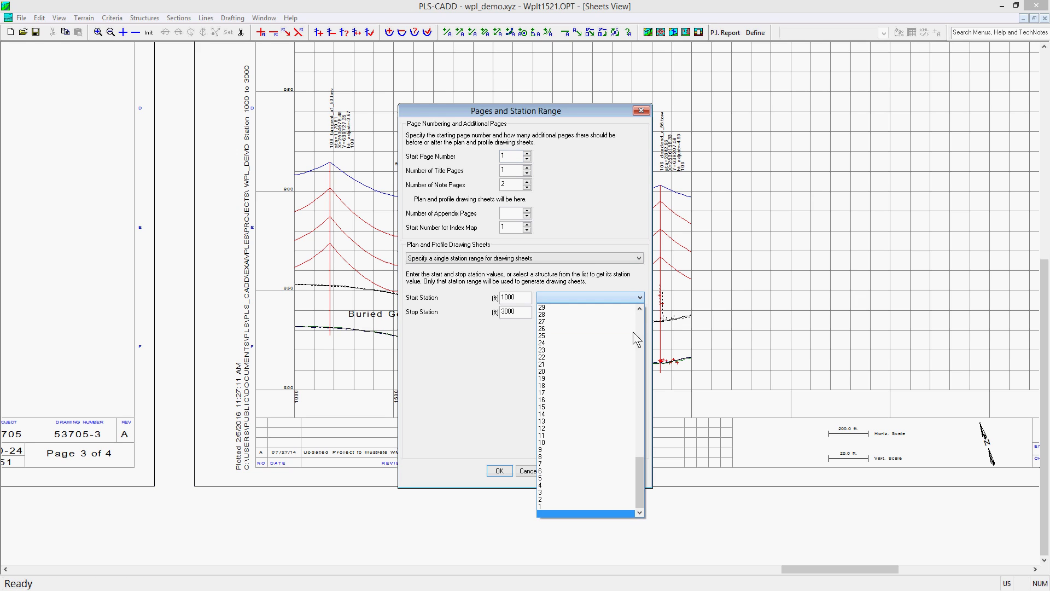
{"action": "left_click_drag", "start_coordinate": [641, 481], "coordinate": [640, 337]}
{"action": "left_click", "coordinate": [569, 328]}
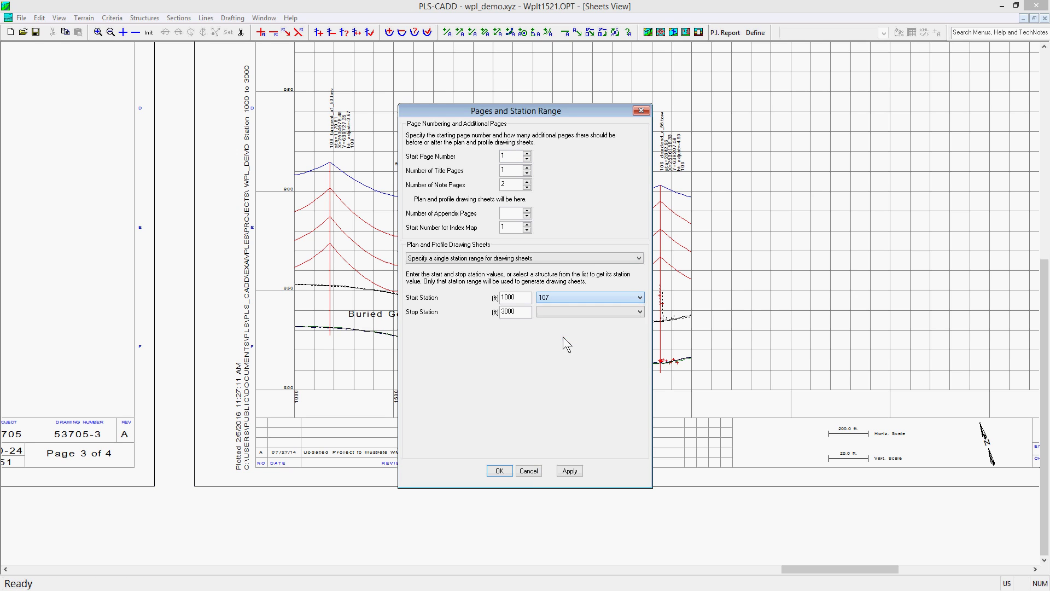
{"action": "left_click", "coordinate": [640, 311]}
{"action": "left_click_drag", "start_coordinate": [639, 490], "coordinate": [639, 344]}
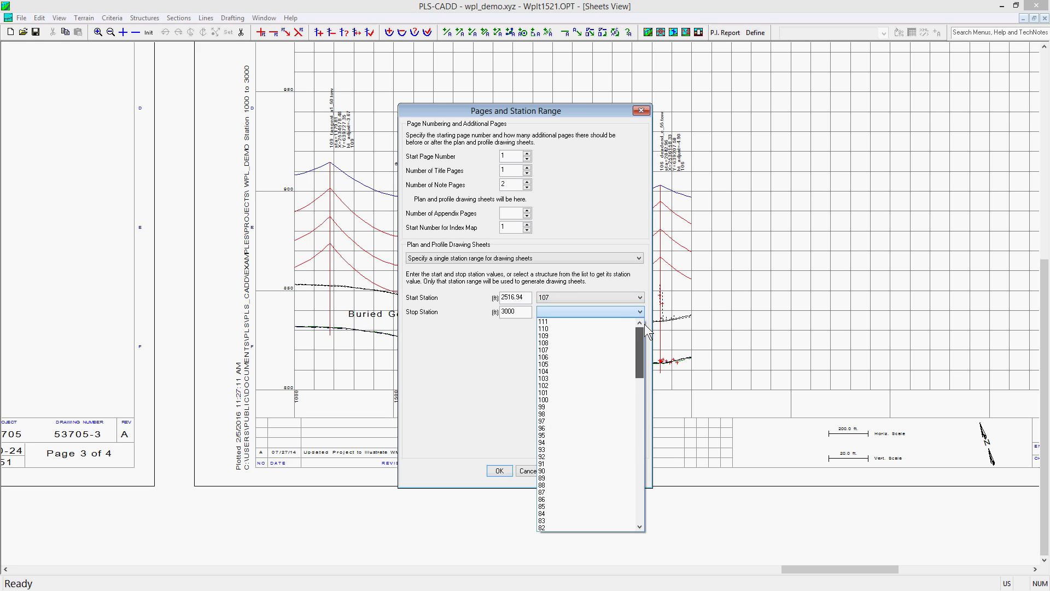
{"action": "left_click", "coordinate": [550, 399]}
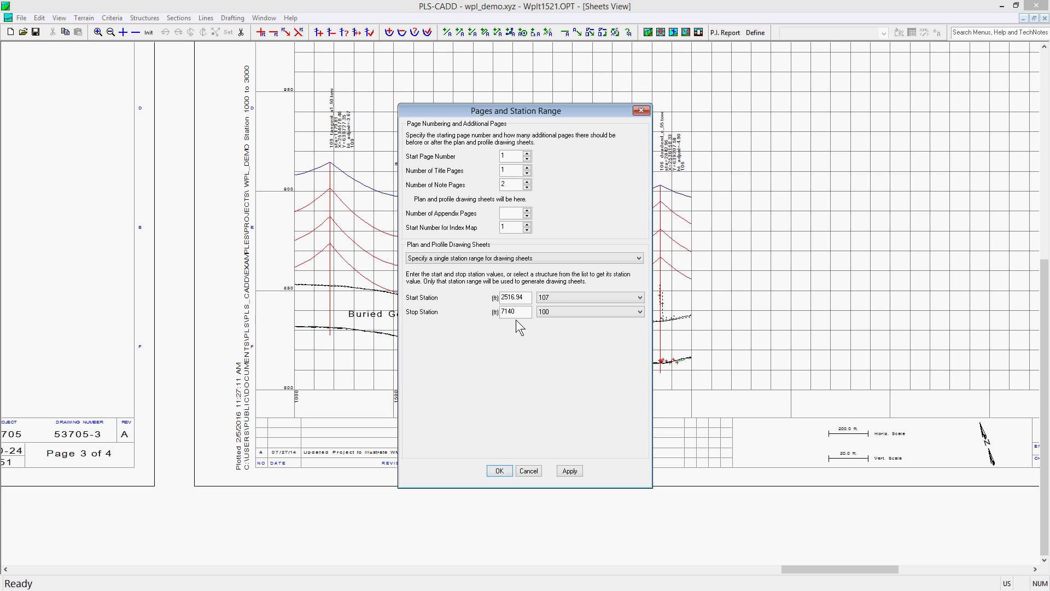
{"action": "left_click", "coordinate": [500, 471]}
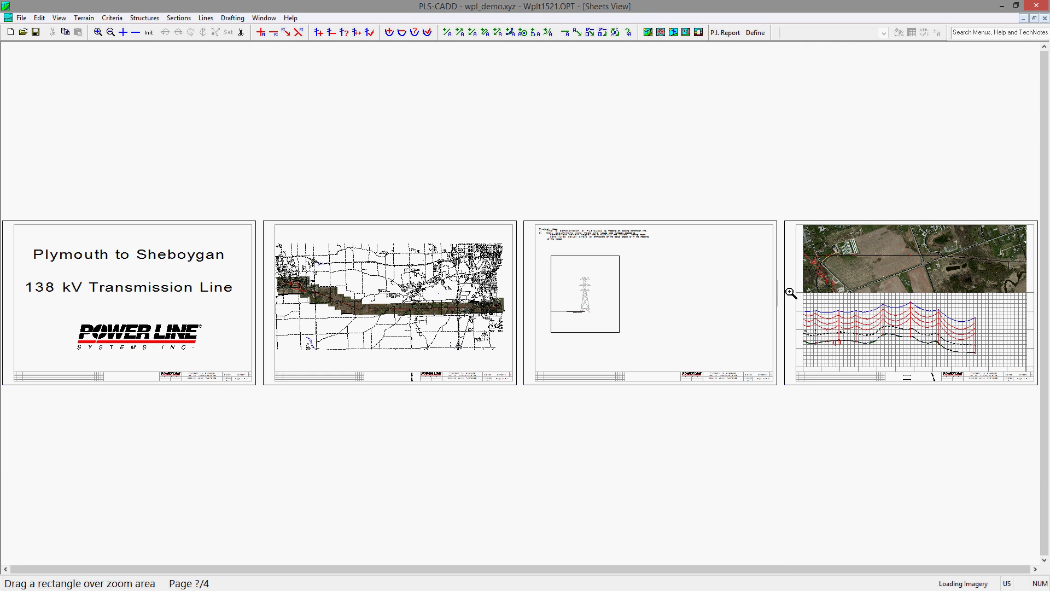
Zoom in on the fourth sheet's profile and switch Pages and Station Range to multiple station ranges
{"action": "left_click_drag", "start_coordinate": [796, 290], "coordinate": [1011, 405]}
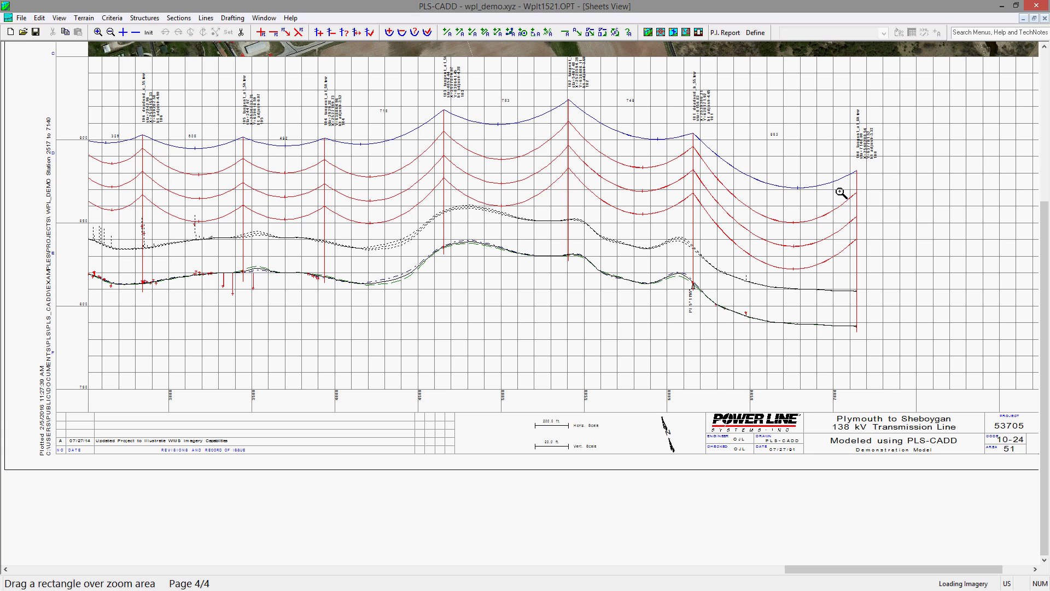
{"action": "left_click", "coordinate": [232, 18]}
{"action": "mouse_move", "coordinate": [350, 31]}
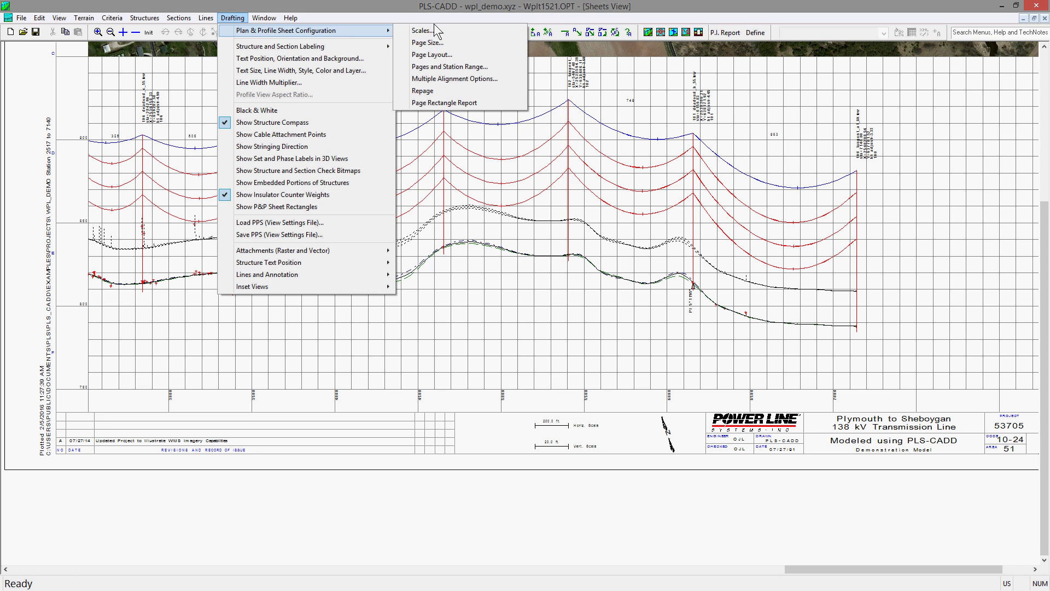
{"action": "left_click", "coordinate": [446, 66]}
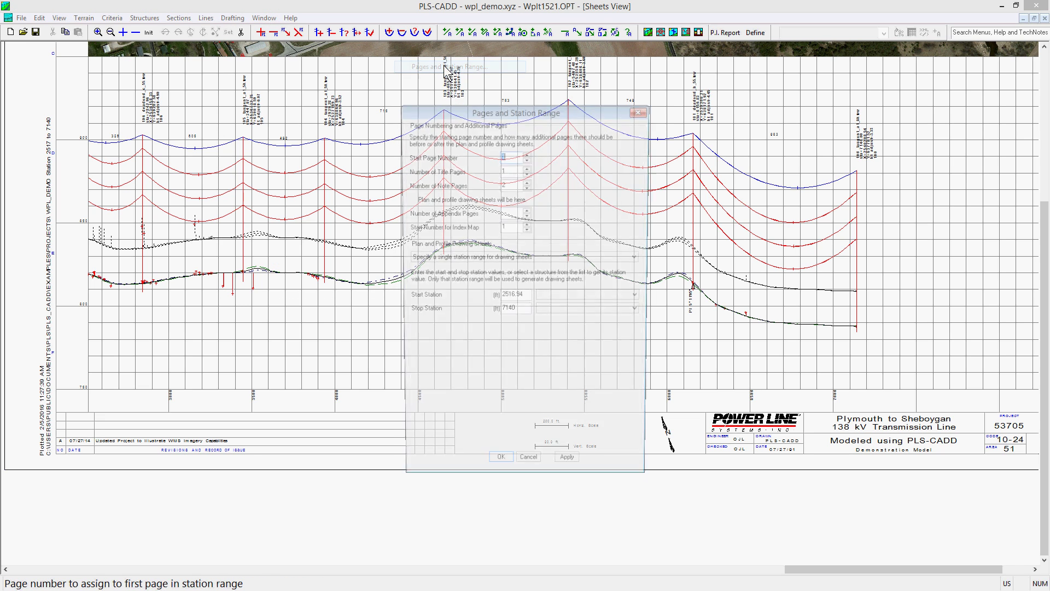
{"action": "left_click", "coordinate": [582, 258]}
{"action": "left_click", "coordinate": [508, 282]}
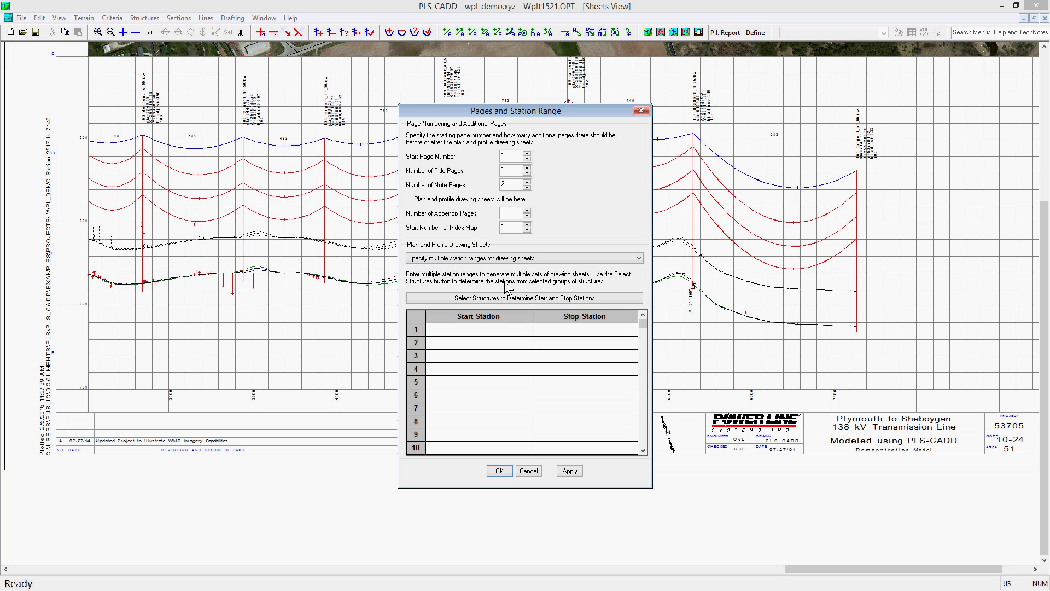
Fill the ranges from structures 110 through 106 and regenerate the sheets
{"action": "left_click", "coordinate": [526, 303]}
{"action": "left_click", "coordinate": [525, 303]}
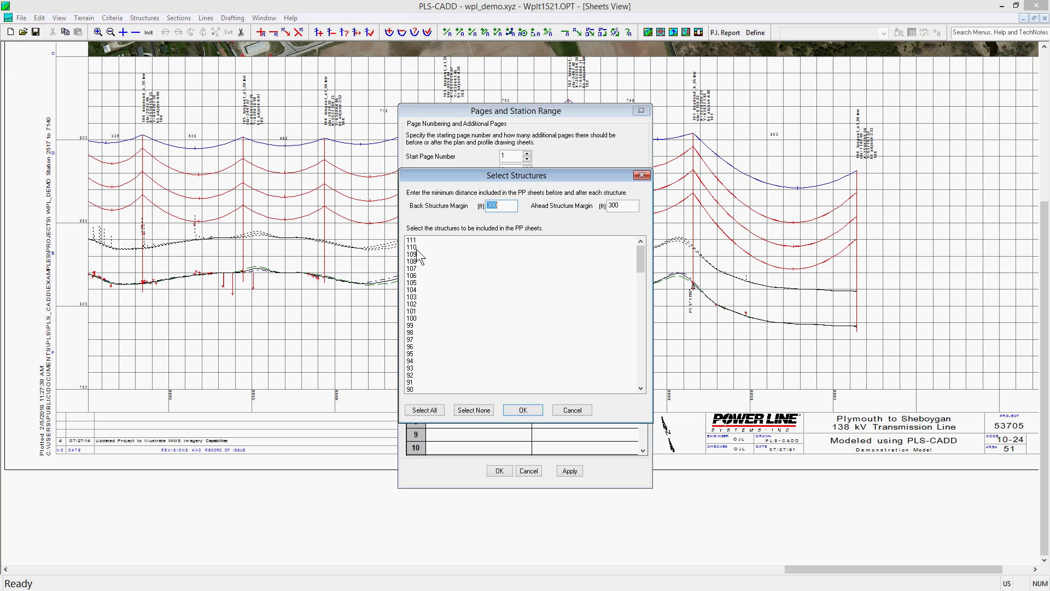
{"action": "left_click_drag", "start_coordinate": [417, 247], "coordinate": [417, 372]}
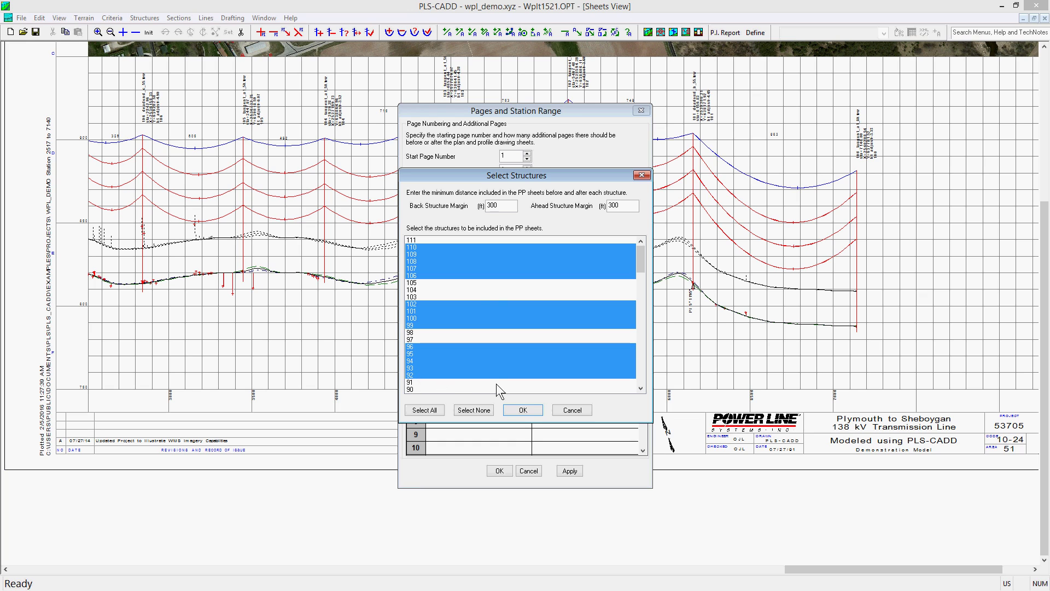
{"action": "left_click", "coordinate": [525, 411]}
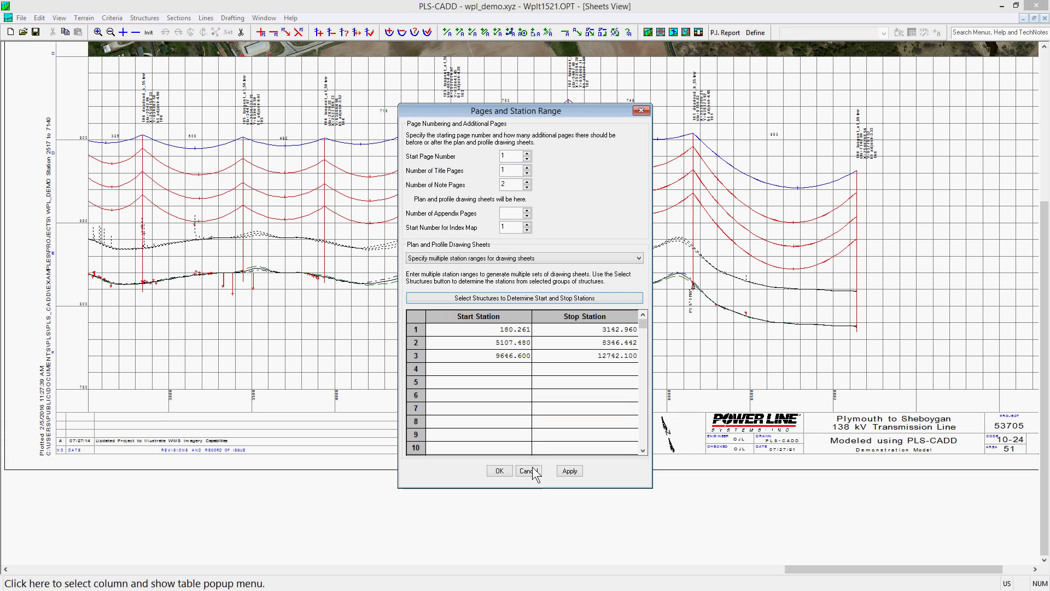
{"action": "left_click", "coordinate": [499, 472]}
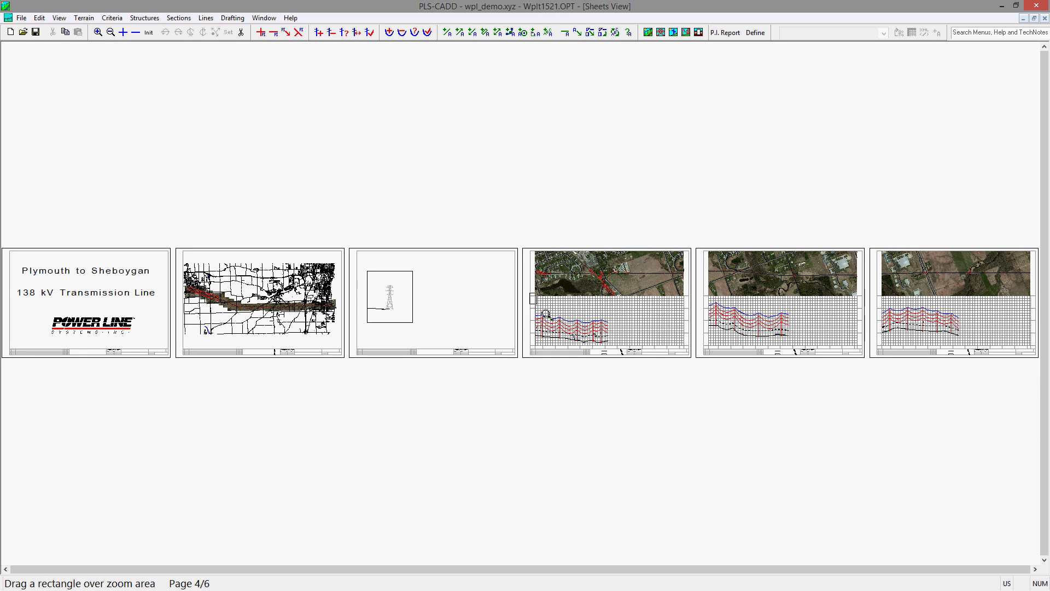
Zoom into the page 4 and page 5 profile drawings, then bring up the Drafting options
{"action": "left_click_drag", "start_coordinate": [548, 317], "coordinate": [616, 360]}
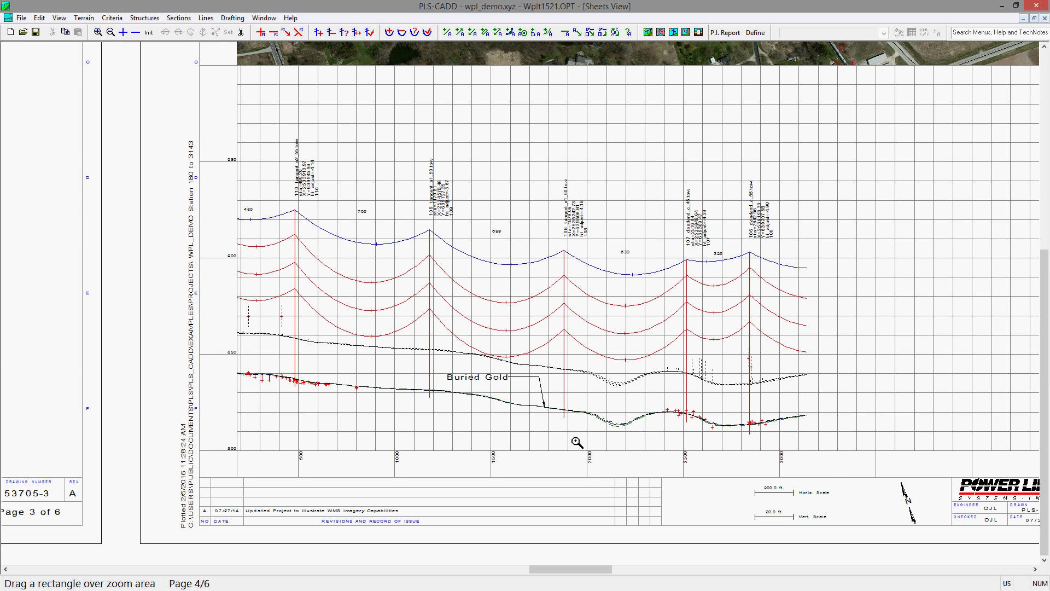
{"action": "scroll", "coordinate": [777, 476], "scroll_direction": "down", "scroll_amount": 3}
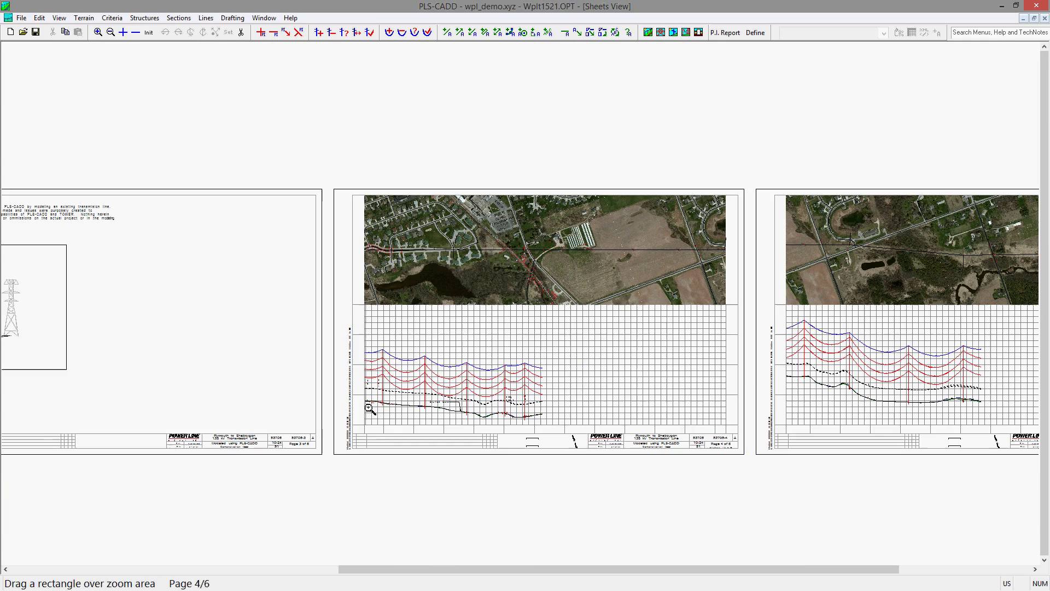
{"action": "scroll", "coordinate": [370, 409], "scroll_direction": "down", "scroll_amount": 1}
{"action": "left_click_drag", "start_coordinate": [674, 335], "coordinate": [849, 446]}
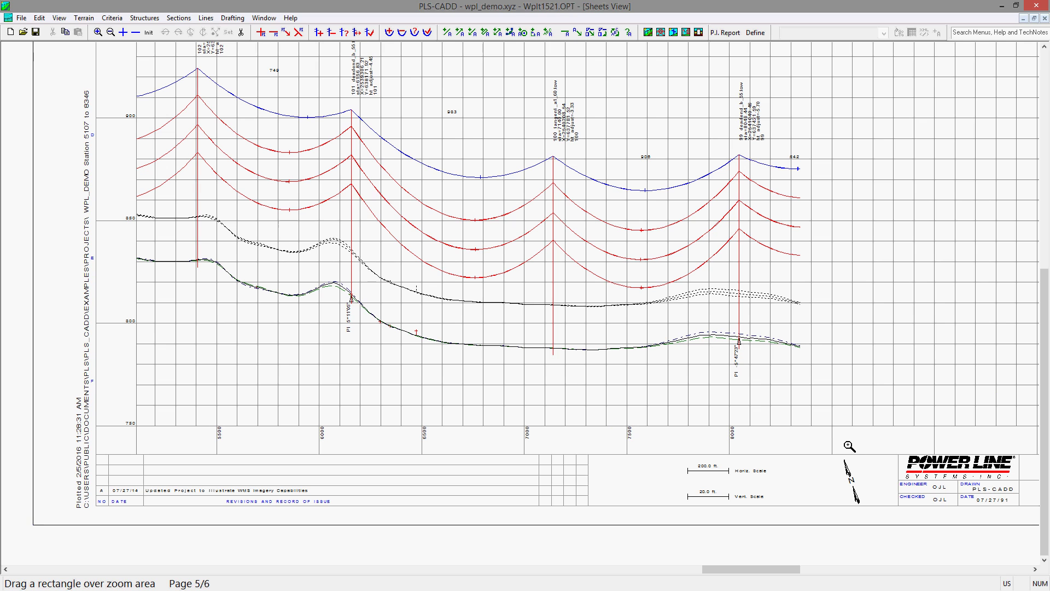
{"action": "left_click", "coordinate": [232, 20]}
{"action": "mouse_move", "coordinate": [378, 31]}
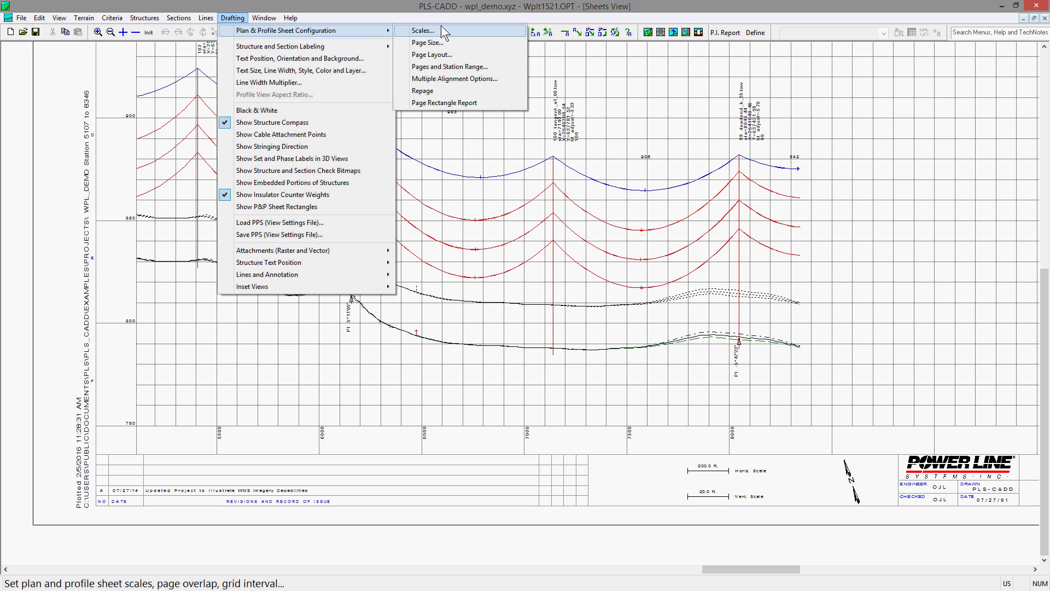
Clear all structures from the selection to empty the station range table
{"action": "left_click", "coordinate": [438, 68]}
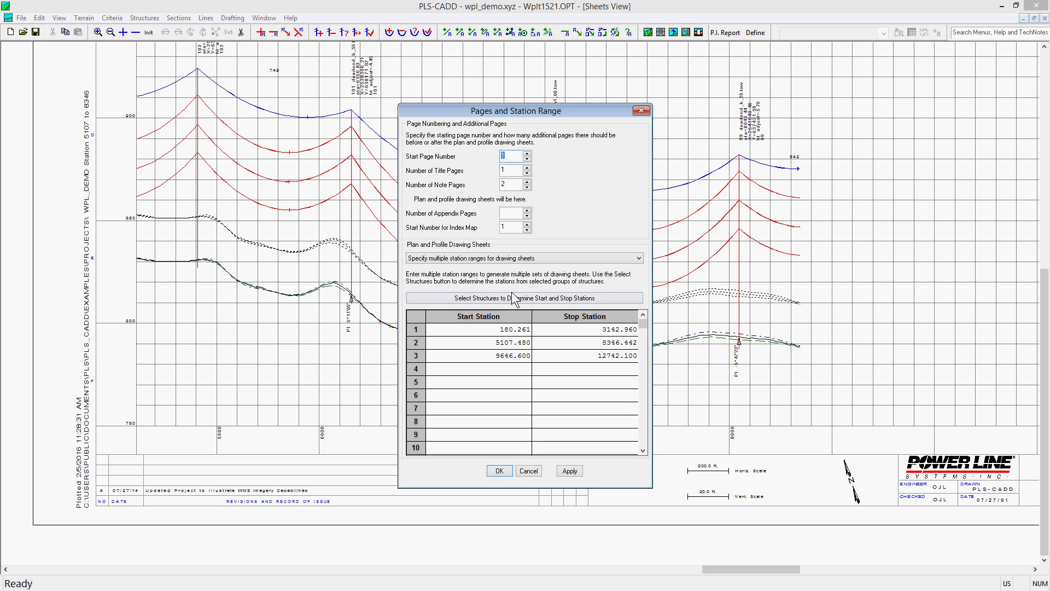
{"action": "left_click", "coordinate": [509, 299]}
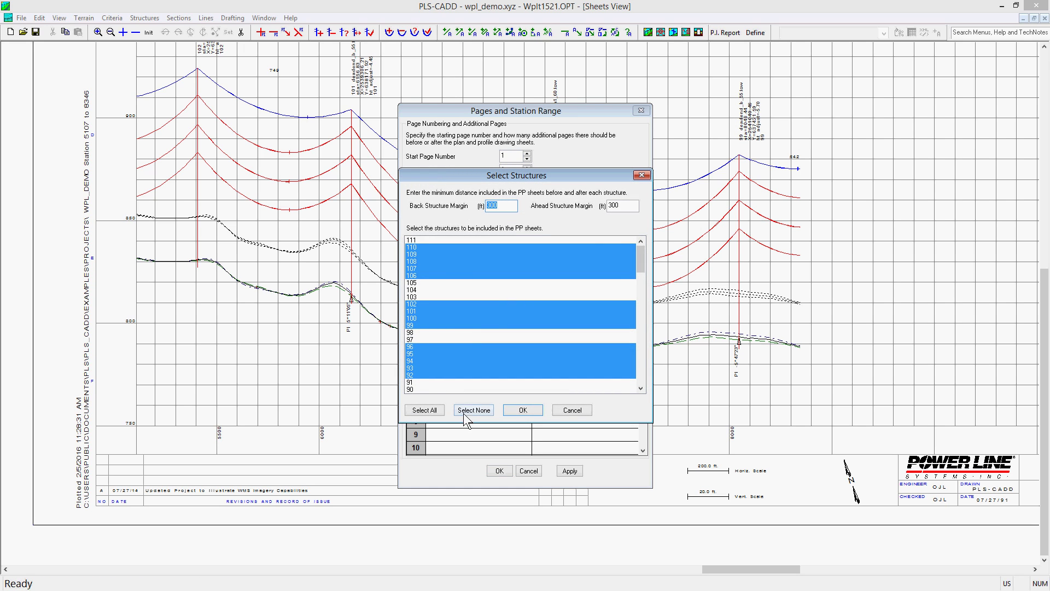
{"action": "left_click", "coordinate": [468, 410]}
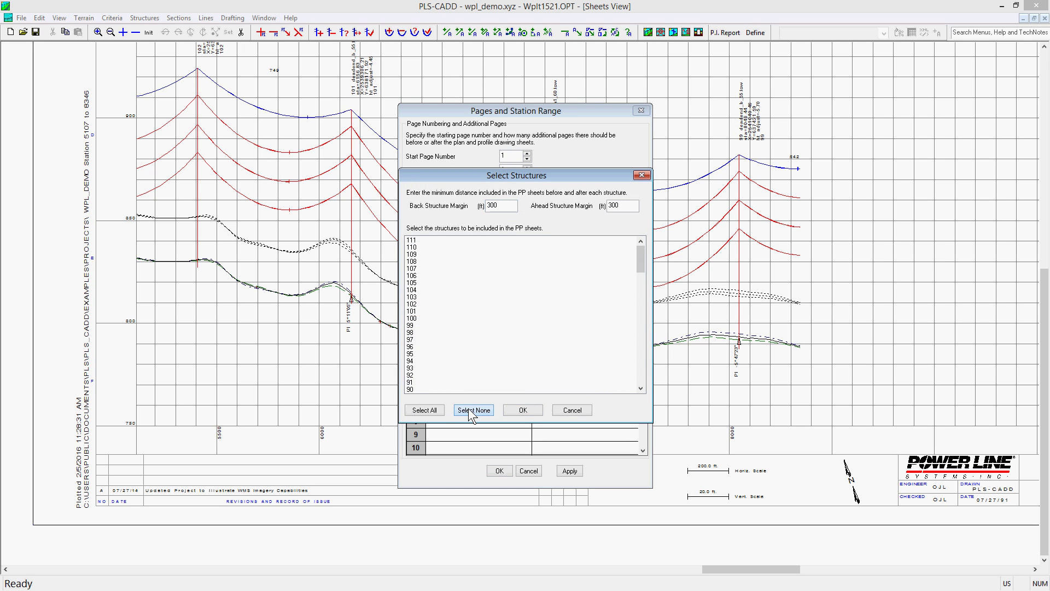
{"action": "left_click", "coordinate": [521, 409]}
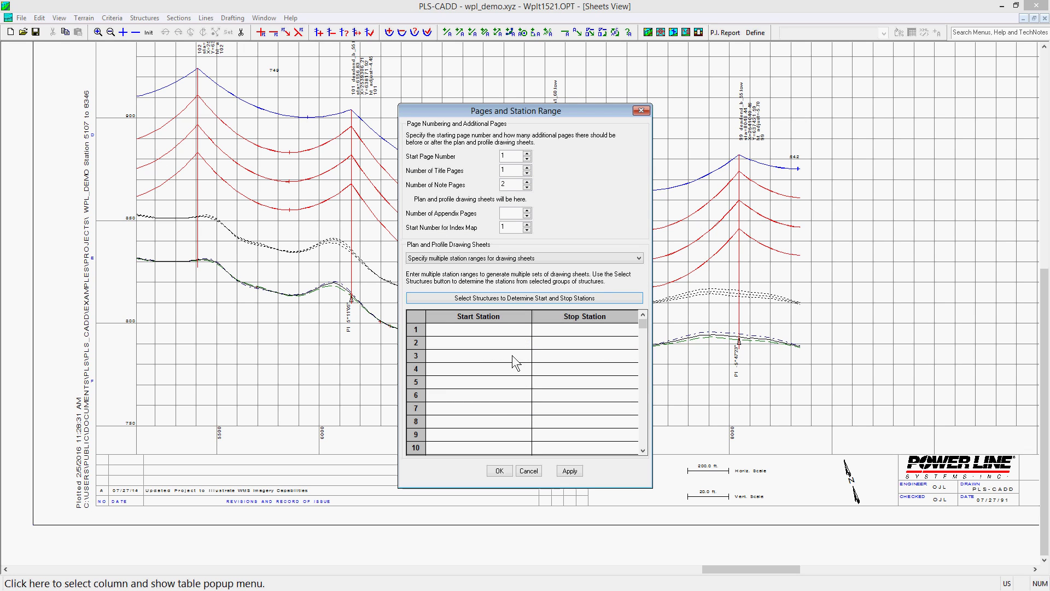
Enter station ranges 1000–3000 and 2500–5000 ft and regenerate the sheets
{"action": "left_click", "coordinate": [504, 328]}
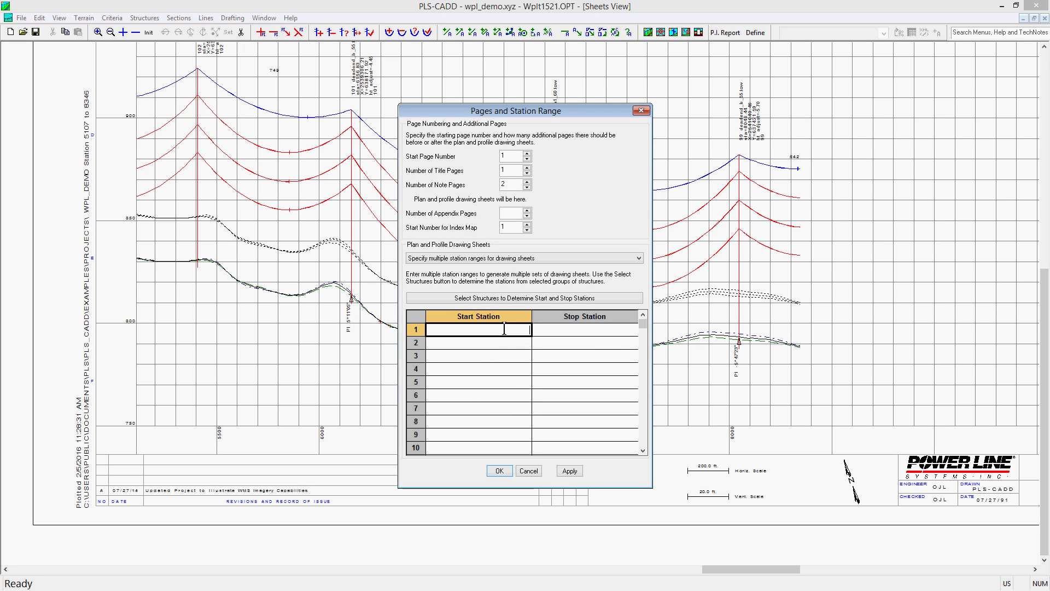
{"action": "type", "text": "1000"}
{"action": "key", "text": "Tab"}
{"action": "type", "text": "3000"}
{"action": "key", "text": "Tab"}
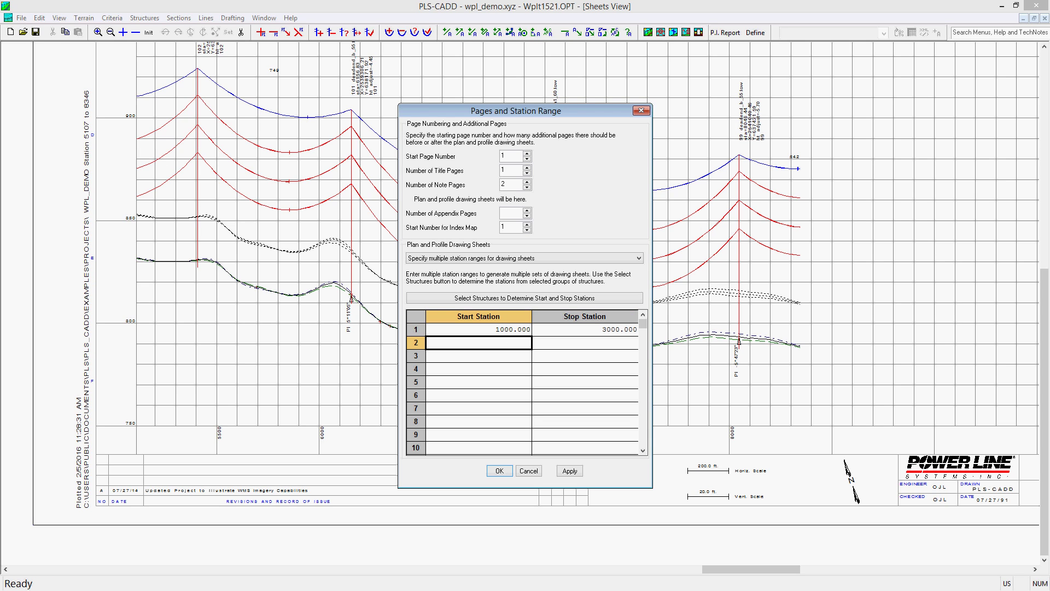
{"action": "type", "text": "2500"}
{"action": "key", "text": "Tab"}
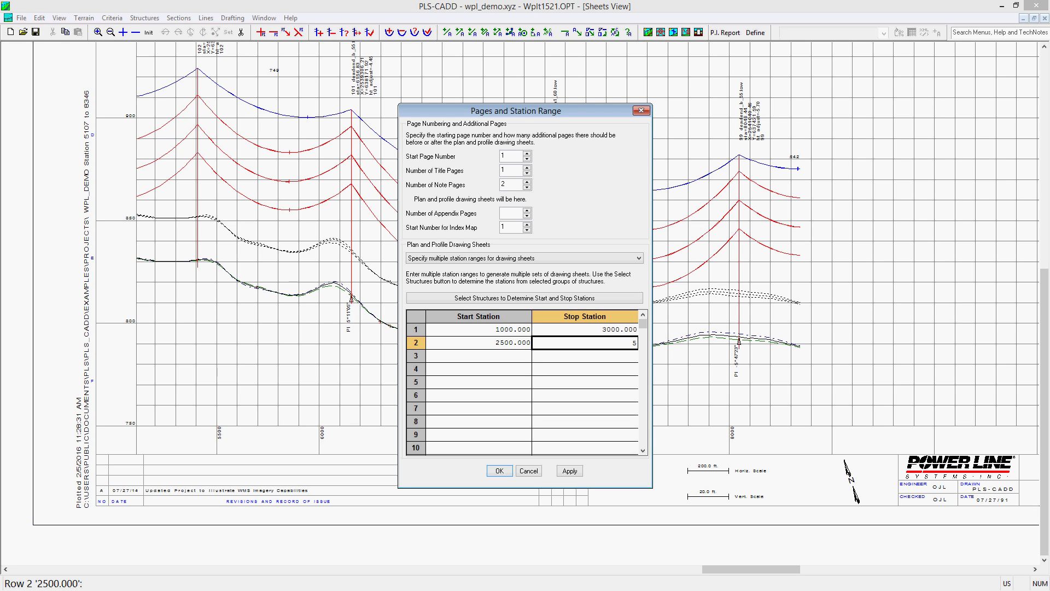
{"action": "type", "text": "5000"}
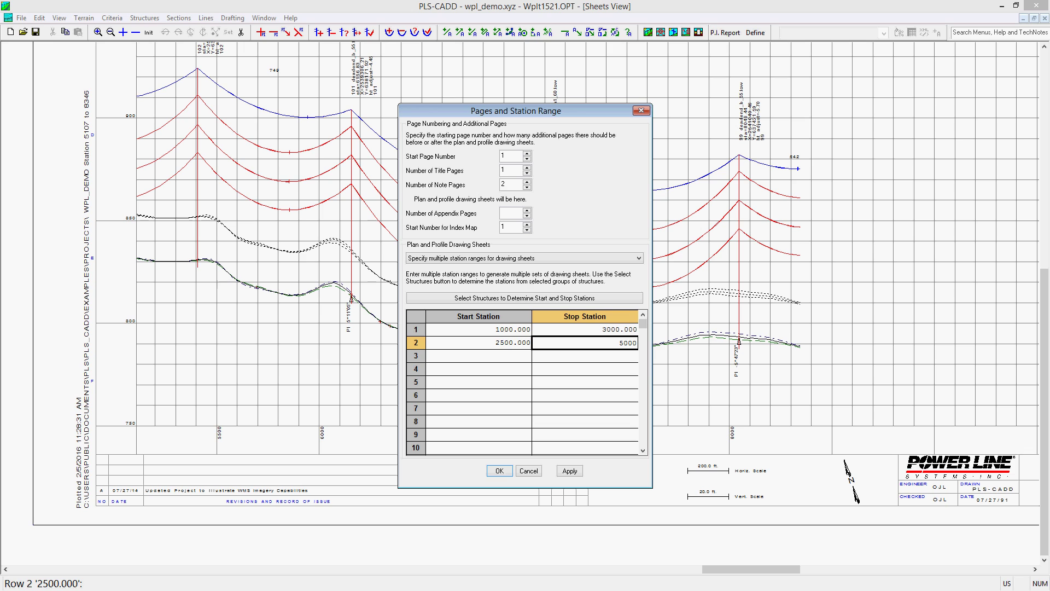
{"action": "left_click", "coordinate": [500, 471]}
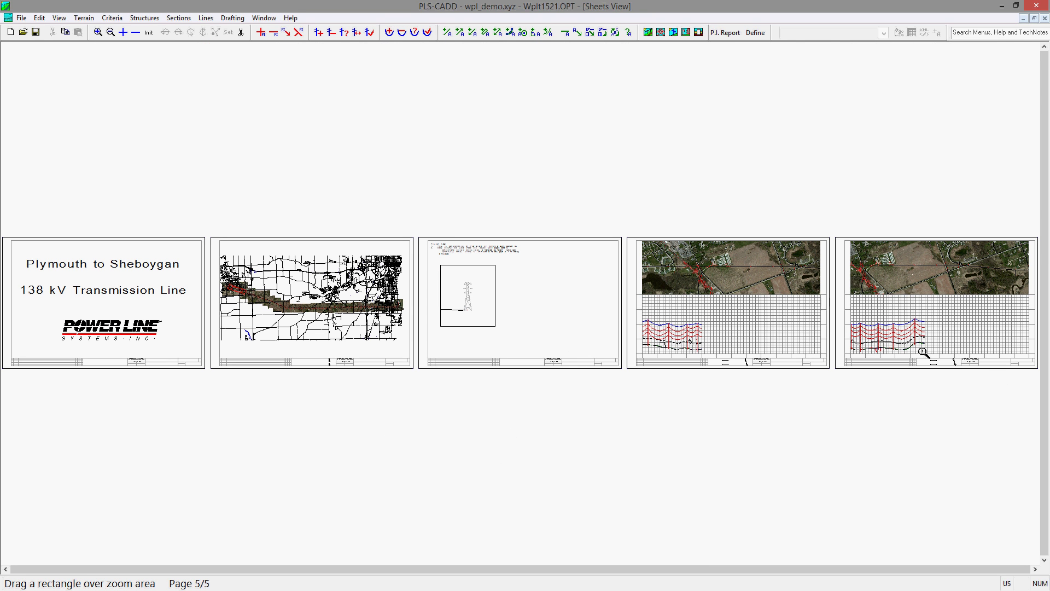
Zoom in on sheet 4's profile, zoom back out, then zoom in on sheet 5's 2500–5000 profile
{"action": "left_click_drag", "start_coordinate": [618, 276], "coordinate": [762, 387]}
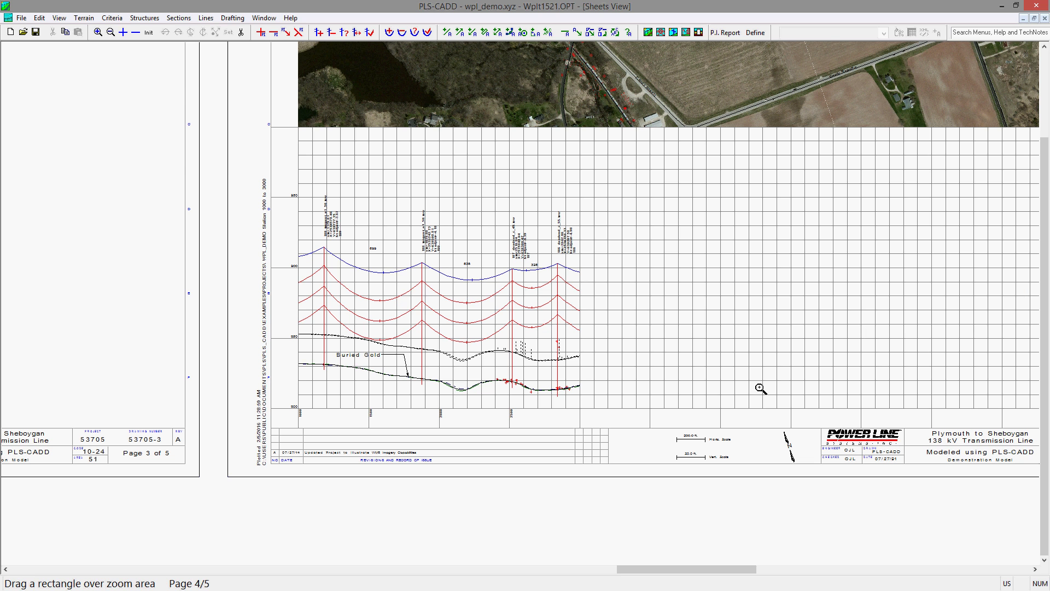
{"action": "left_click", "coordinate": [235, 351]}
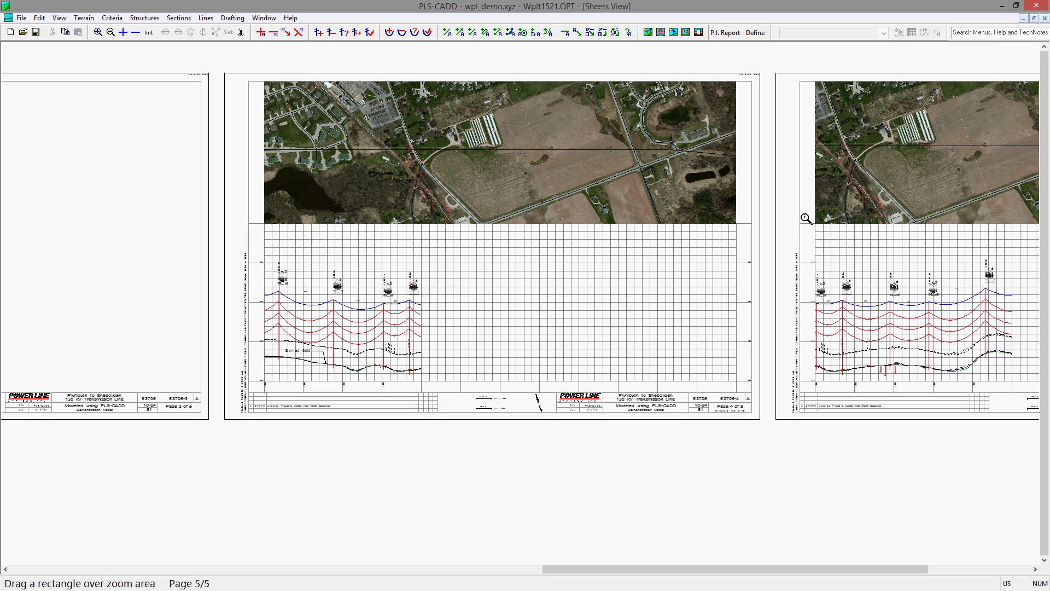
{"action": "left_click_drag", "start_coordinate": [795, 221], "coordinate": [1022, 417]}
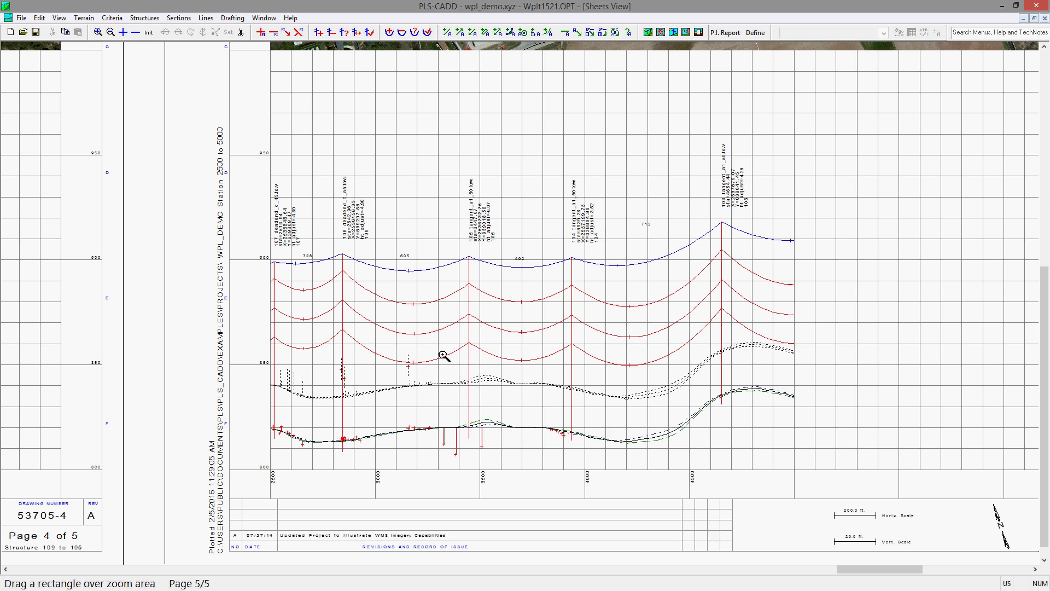